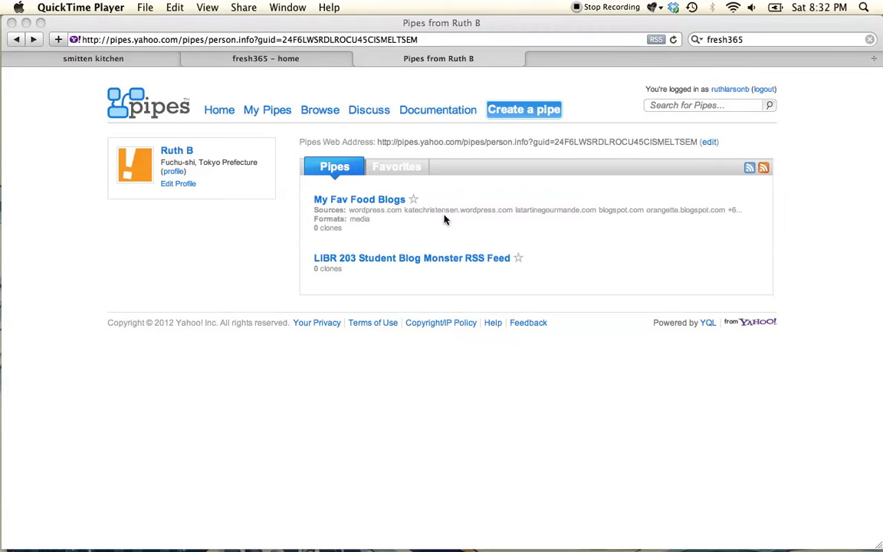
- Create a new pipe with two Fetch Feed modules side by side, giving the first one three URL fields
{"action": "left_click", "coordinate": [509, 111]}
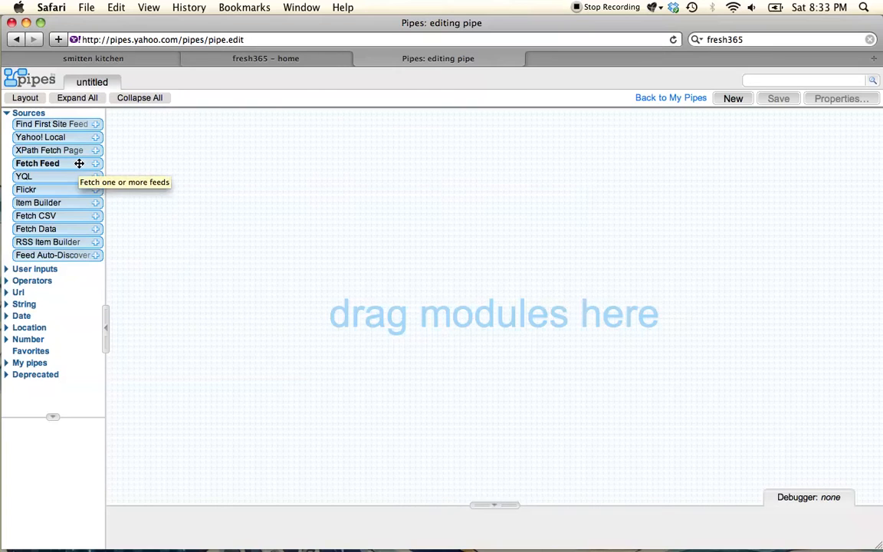
{"action": "left_click_drag", "start_coordinate": [79, 163], "coordinate": [286, 161]}
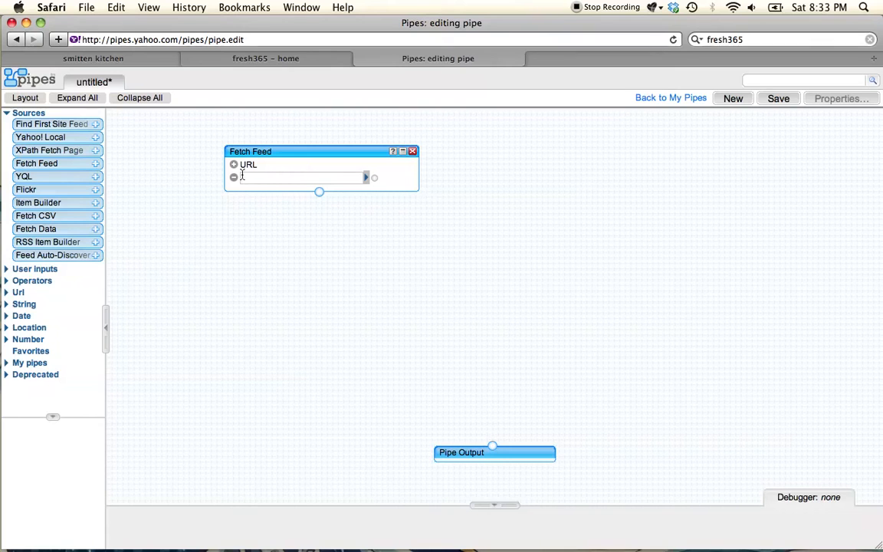
{"action": "left_click", "coordinate": [234, 165]}
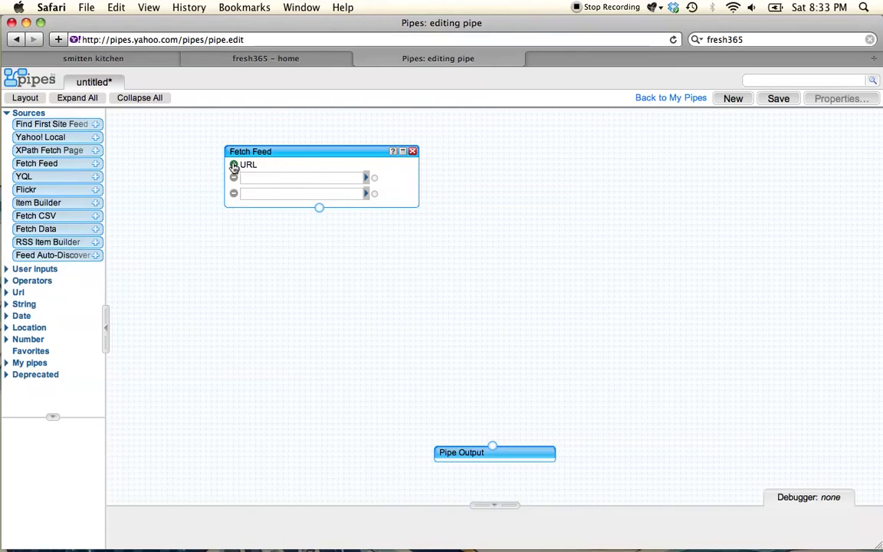
{"action": "left_click", "coordinate": [234, 165]}
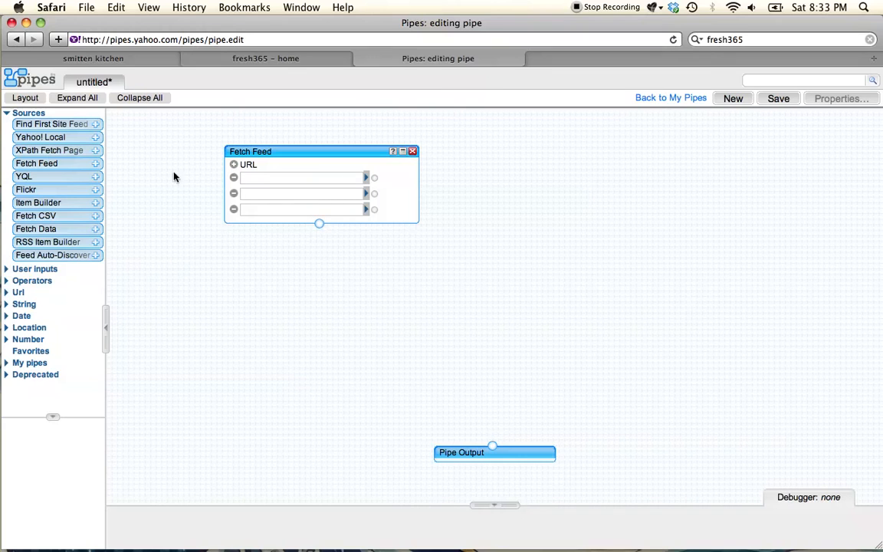
{"action": "left_click_drag", "start_coordinate": [65, 164], "coordinate": [511, 153]}
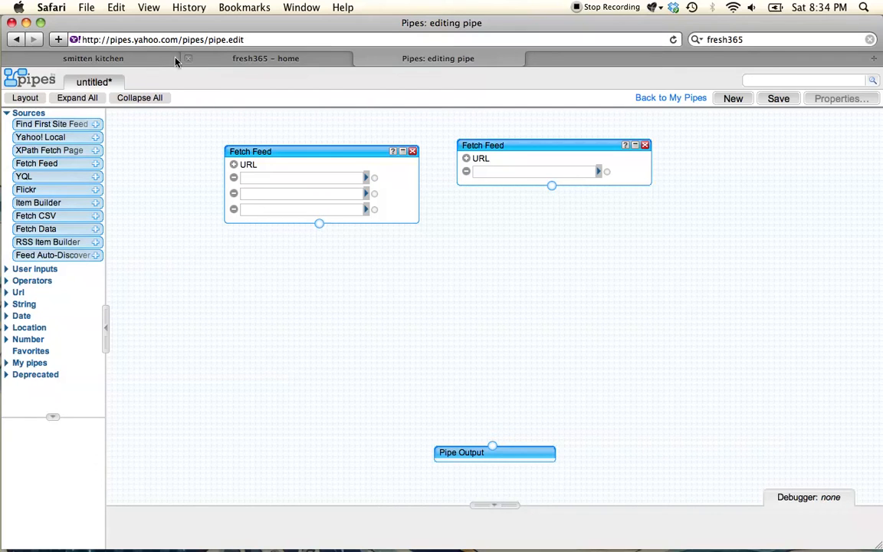
- Copy the smitten kitchen RSS address feed://feeds.feedburner.com/smittenkitchen into the first URL field of the first Fetch Feed module
{"action": "left_click", "coordinate": [145, 62]}
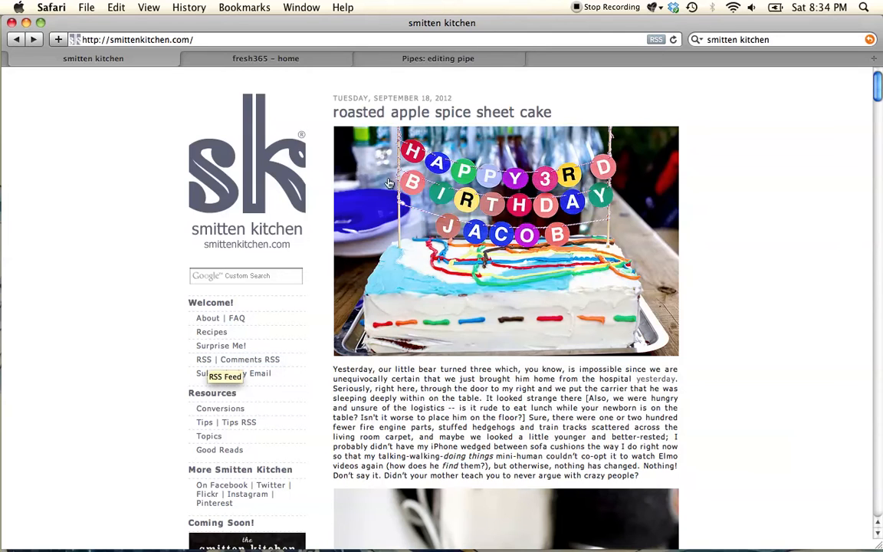
{"action": "left_click", "coordinate": [656, 40]}
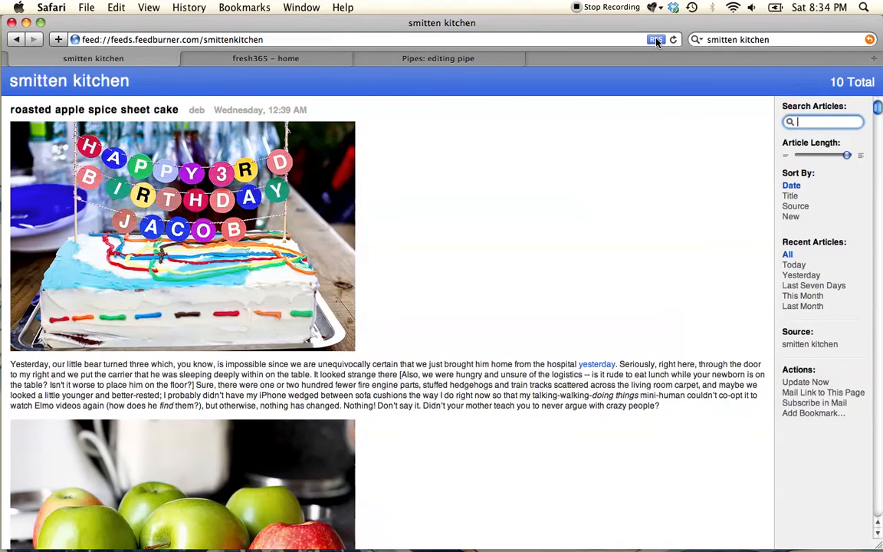
{"action": "left_click", "coordinate": [283, 40]}
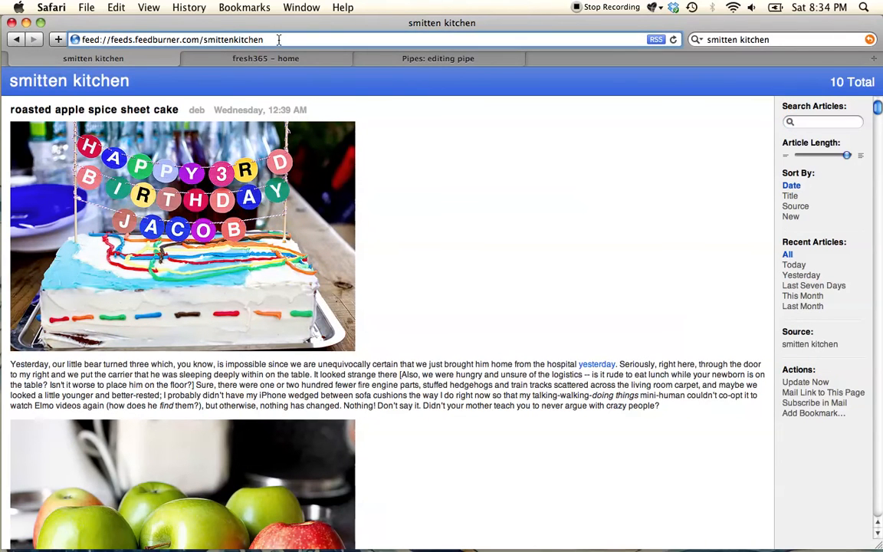
{"action": "triple_click", "coordinate": [283, 40]}
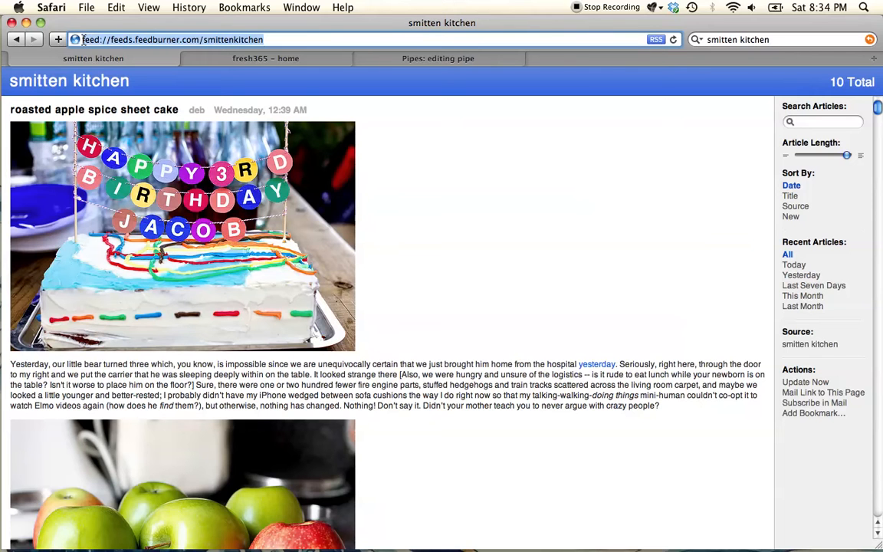
{"action": "left_click", "coordinate": [395, 58]}
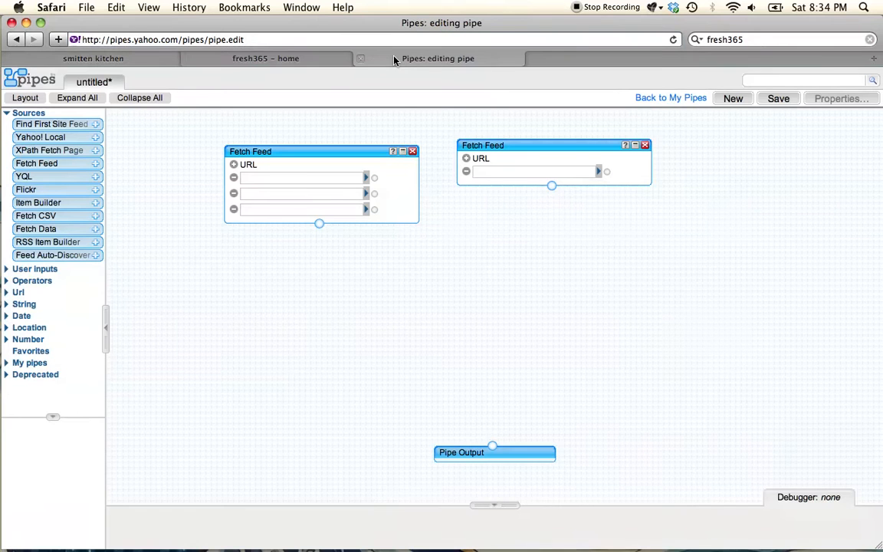
{"action": "left_click", "coordinate": [263, 179]}
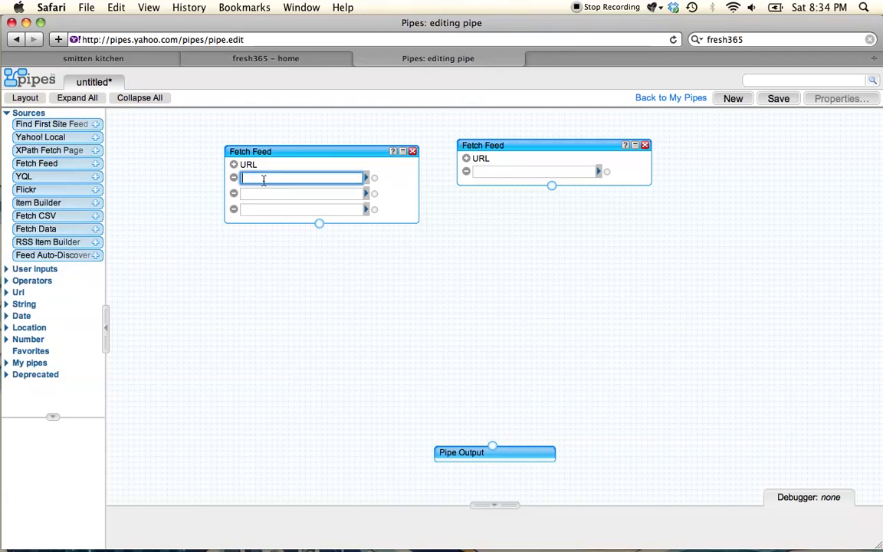
{"action": "key", "text": "super+v"}
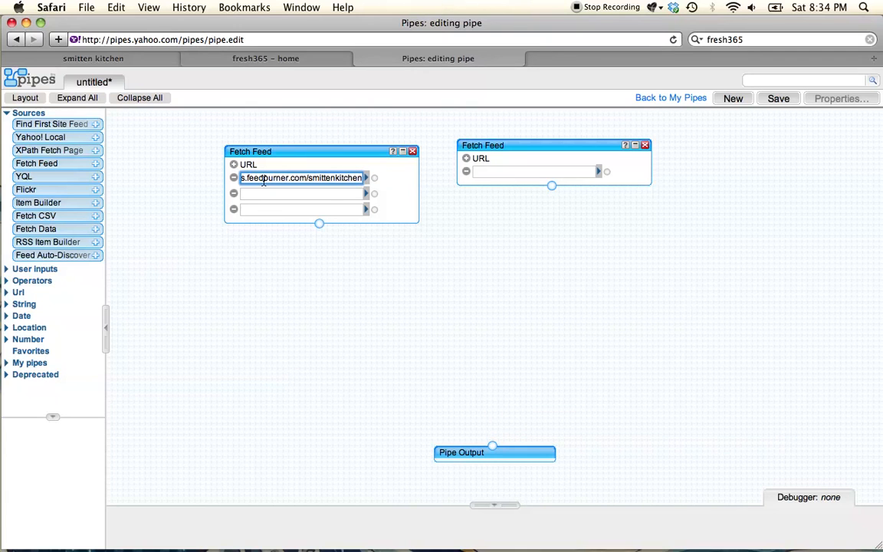
{"action": "left_click", "coordinate": [282, 63]}
{"action": "left_click", "coordinate": [216, 40]}
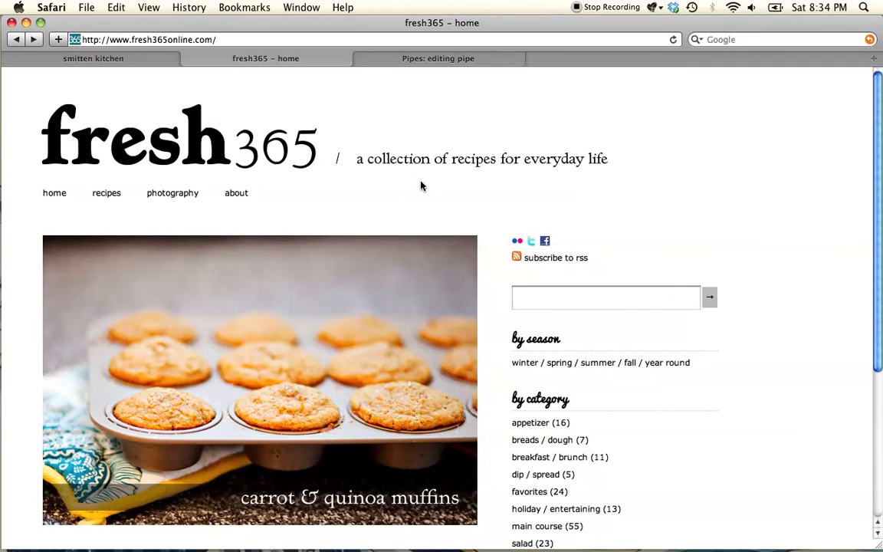
{"action": "left_click", "coordinate": [517, 259]}
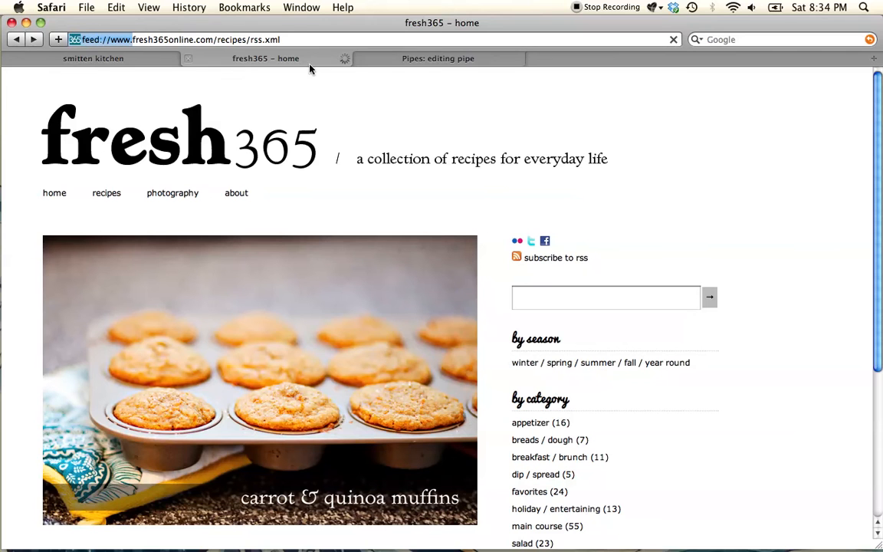
{"action": "left_click", "coordinate": [290, 39]}
{"action": "left_click", "coordinate": [289, 39]}
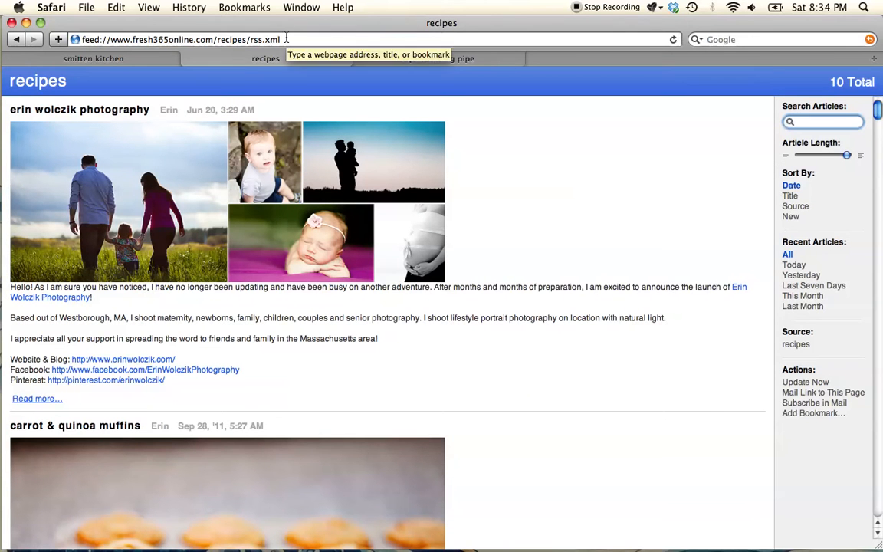
{"action": "left_click_drag", "start_coordinate": [286, 39], "coordinate": [100, 28]}
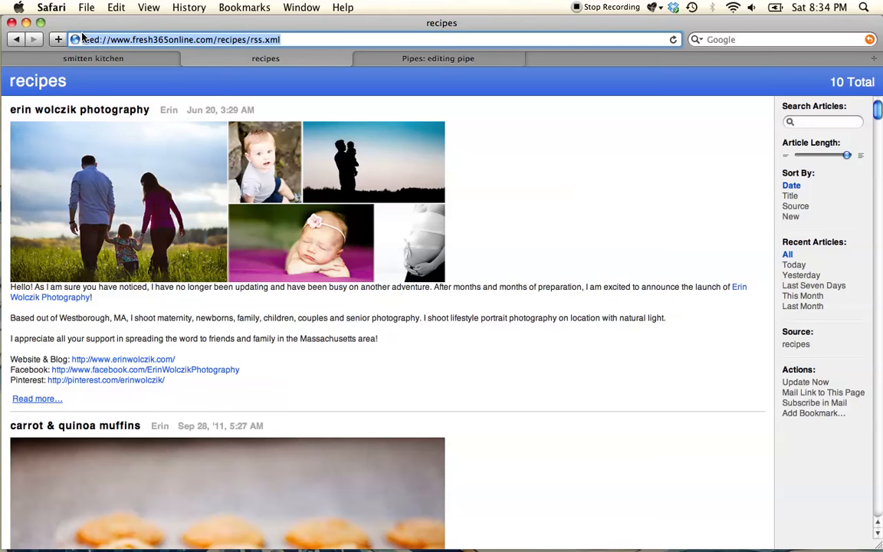
{"action": "left_click", "coordinate": [357, 53]}
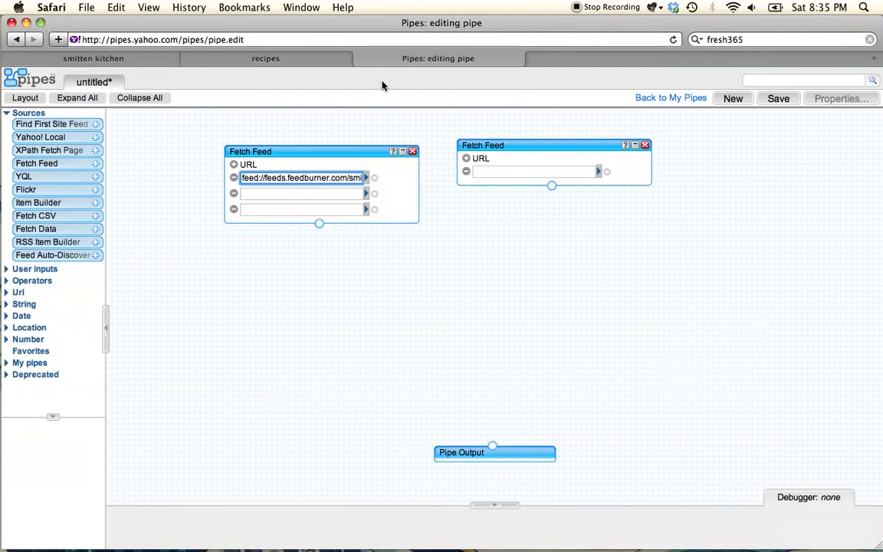
{"action": "left_click", "coordinate": [283, 194]}
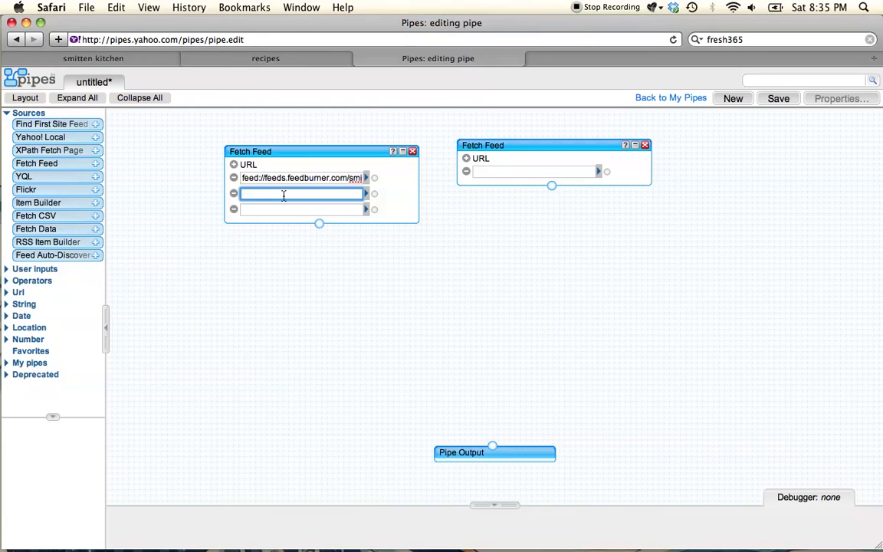
{"action": "key", "text": "super+v"}
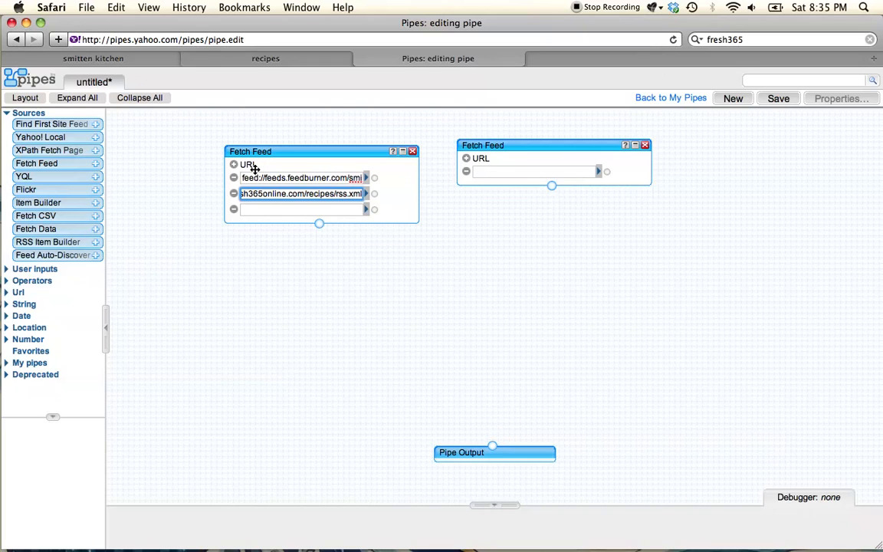
- Add a Union operator below the Fetch Feed modules and wire both of their outputs into it
{"action": "left_click", "coordinate": [33, 281]}
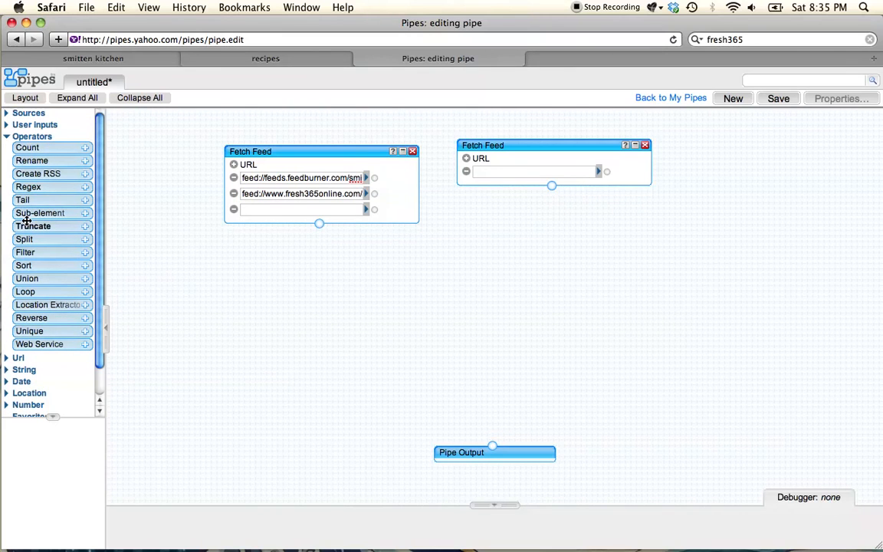
{"action": "left_click_drag", "start_coordinate": [34, 279], "coordinate": [425, 263]}
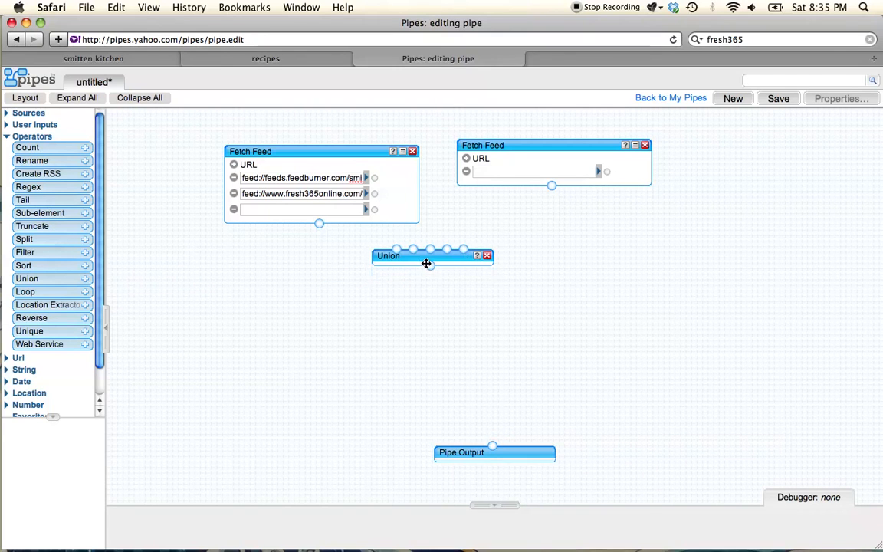
{"action": "left_click_drag", "start_coordinate": [320, 225], "coordinate": [401, 252]}
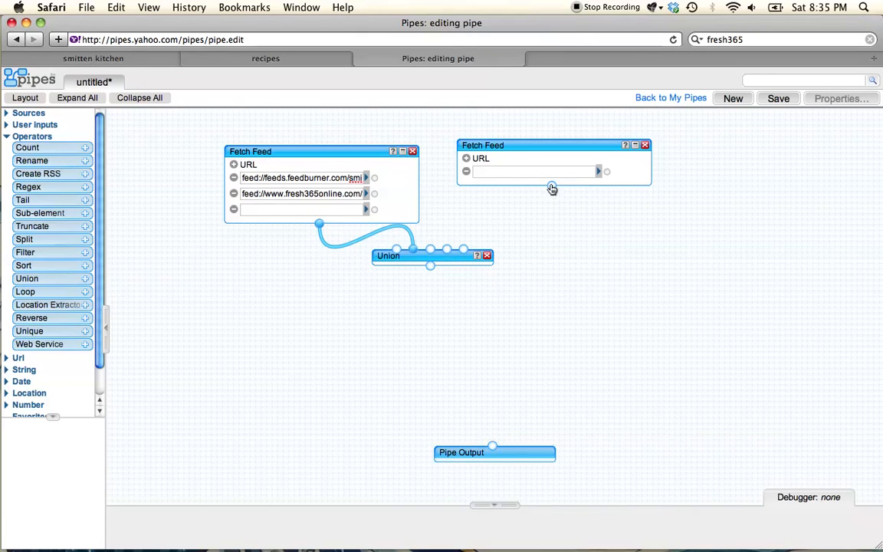
{"action": "left_click_drag", "start_coordinate": [552, 190], "coordinate": [436, 252]}
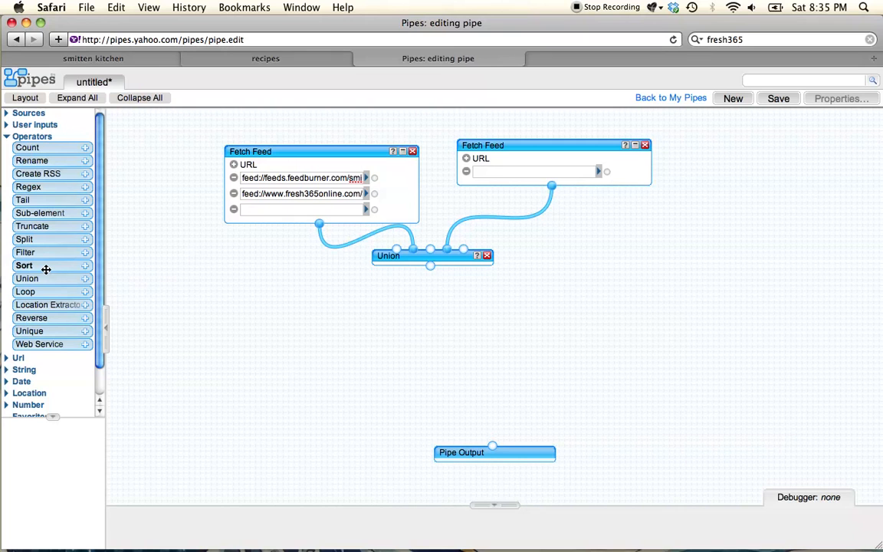
- Add a Sort operator below Union, wire Union into it, and sort by item.pubDate in descending order
{"action": "left_click_drag", "start_coordinate": [46, 267], "coordinate": [421, 303]}
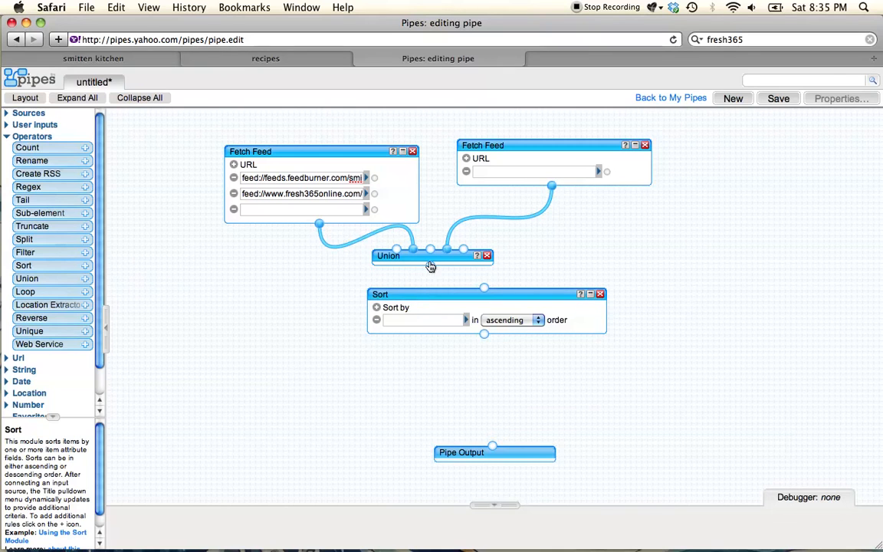
{"action": "left_click_drag", "start_coordinate": [430, 266], "coordinate": [487, 291]}
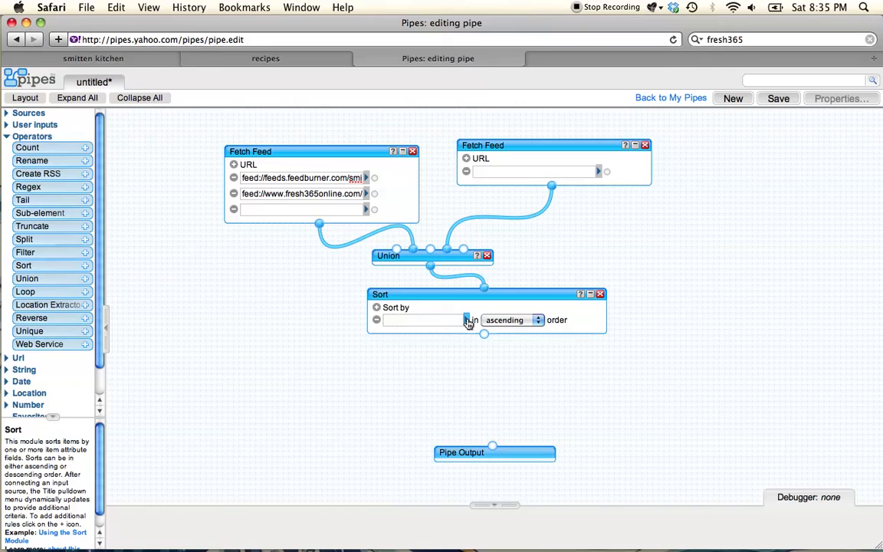
{"action": "left_click", "coordinate": [467, 322]}
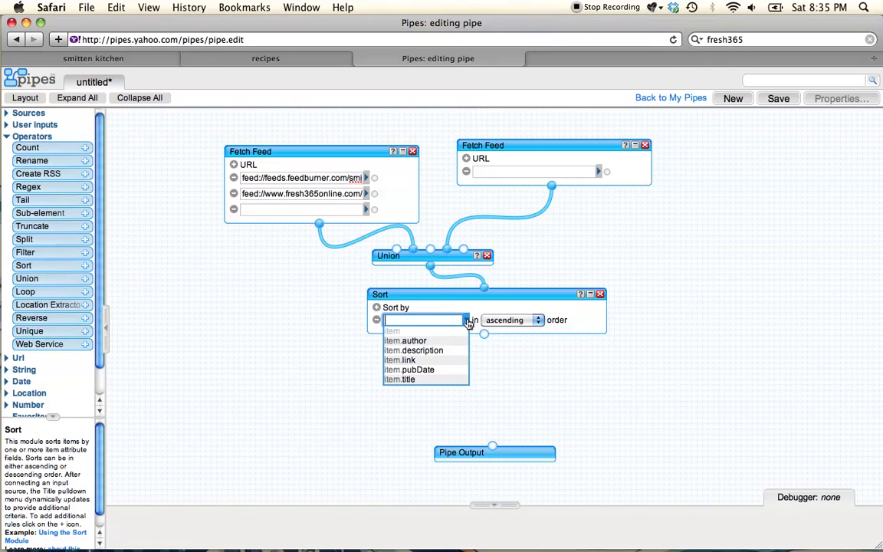
{"action": "left_click", "coordinate": [435, 371]}
{"action": "left_click", "coordinate": [540, 322]}
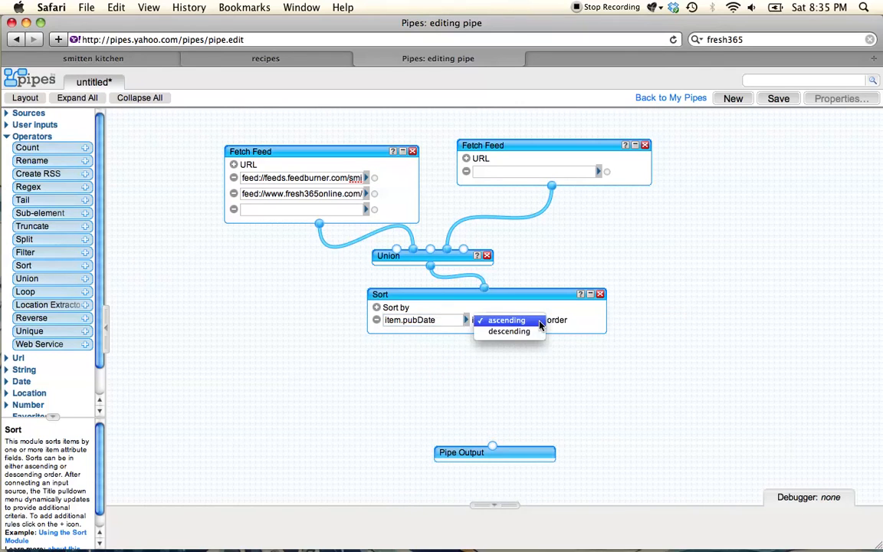
{"action": "left_click", "coordinate": [533, 332]}
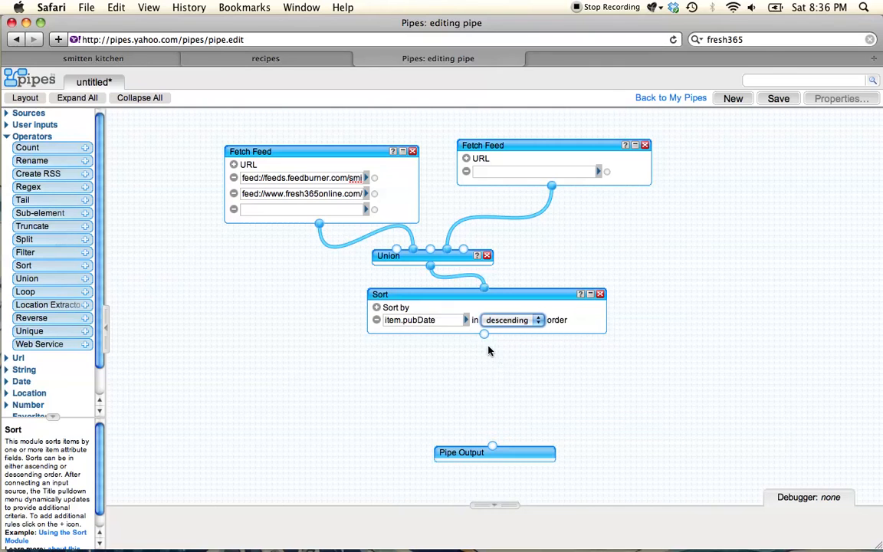
- Wire the Sort module to Pipe Output and preview the output items in an enlarged debugger area
{"action": "left_click_drag", "start_coordinate": [484, 337], "coordinate": [496, 452]}
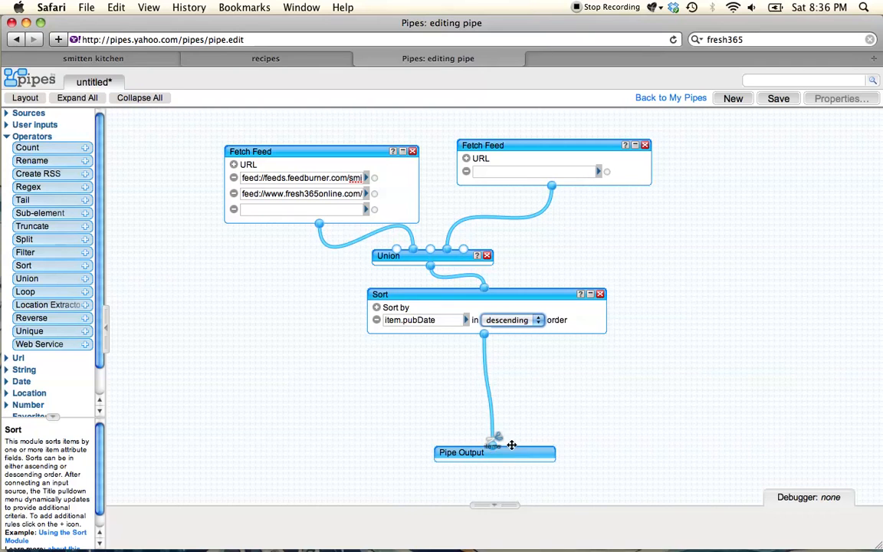
{"action": "left_click", "coordinate": [519, 453]}
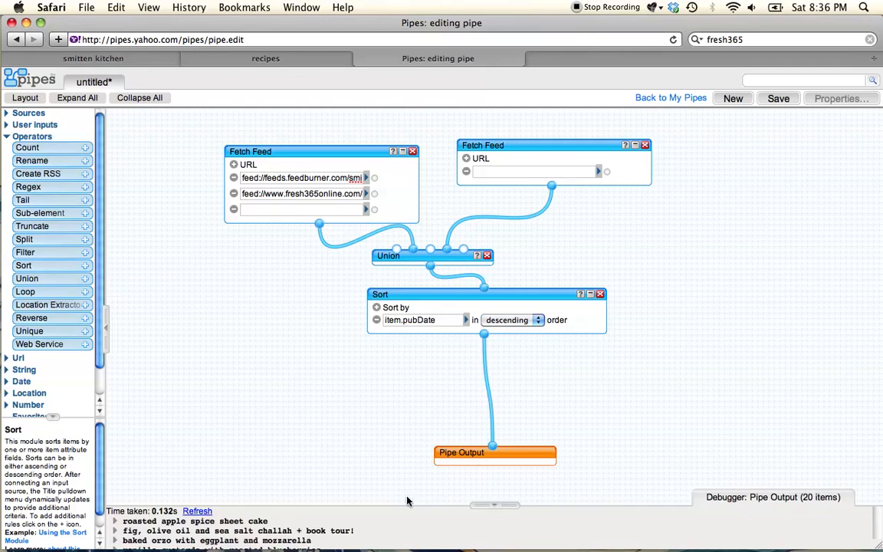
{"action": "left_click_drag", "start_coordinate": [501, 509], "coordinate": [501, 474]}
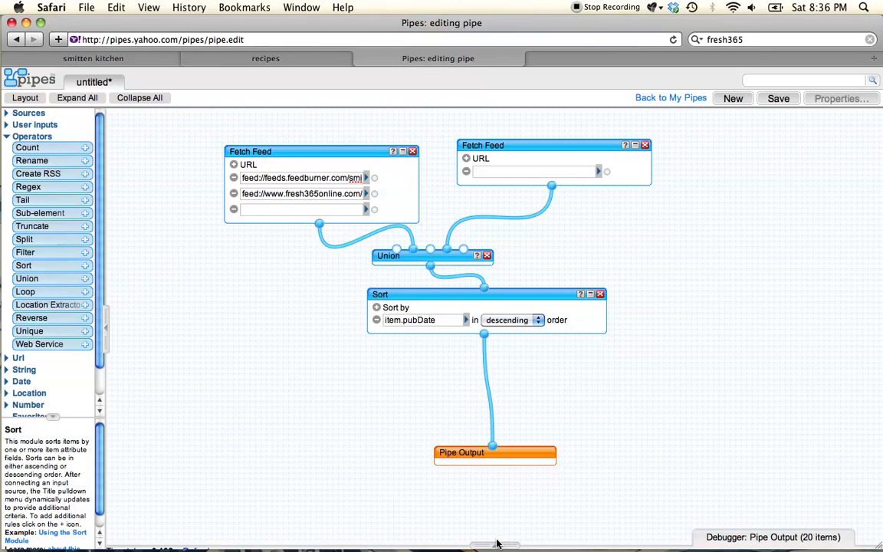
{"action": "left_click_drag", "start_coordinate": [499, 542], "coordinate": [500, 472]}
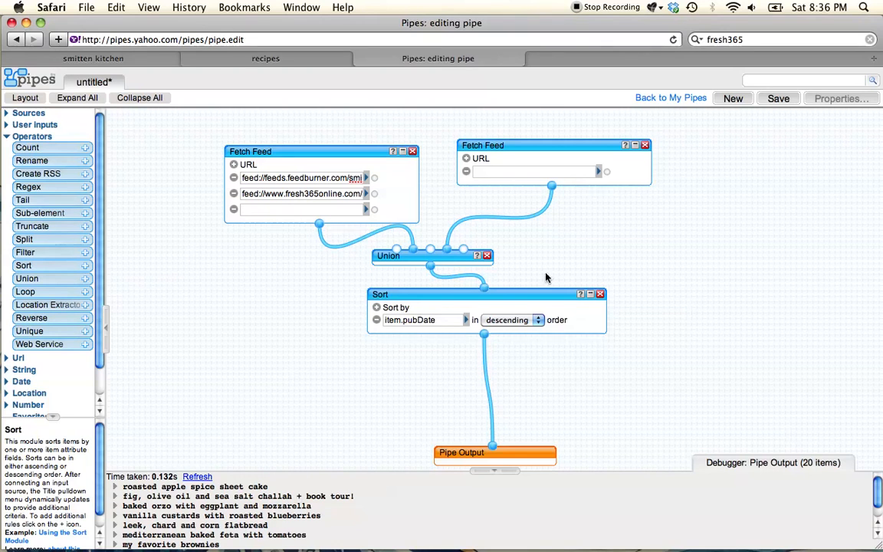
- Save the pipe under the name Food Blog 2
{"action": "left_click", "coordinate": [778, 99]}
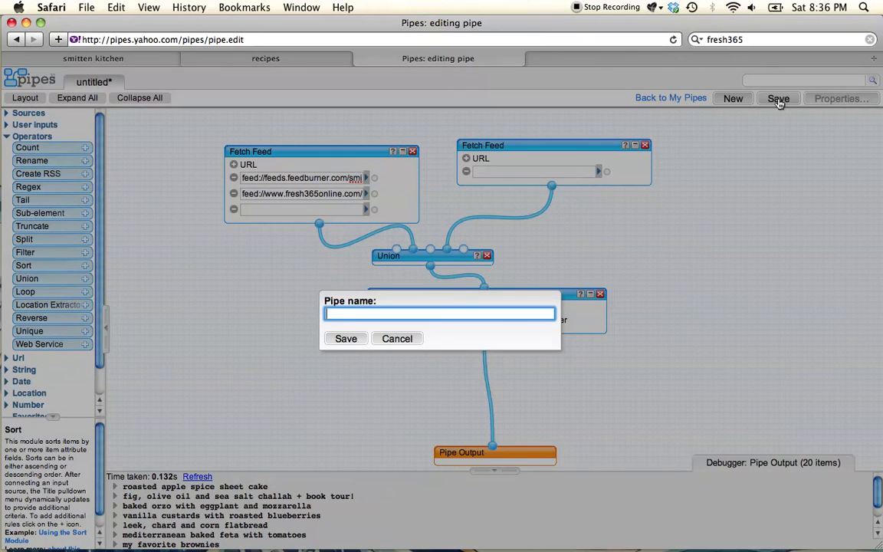
{"action": "type", "text": "Food Blog 2"}
{"action": "left_click", "coordinate": [353, 339]}
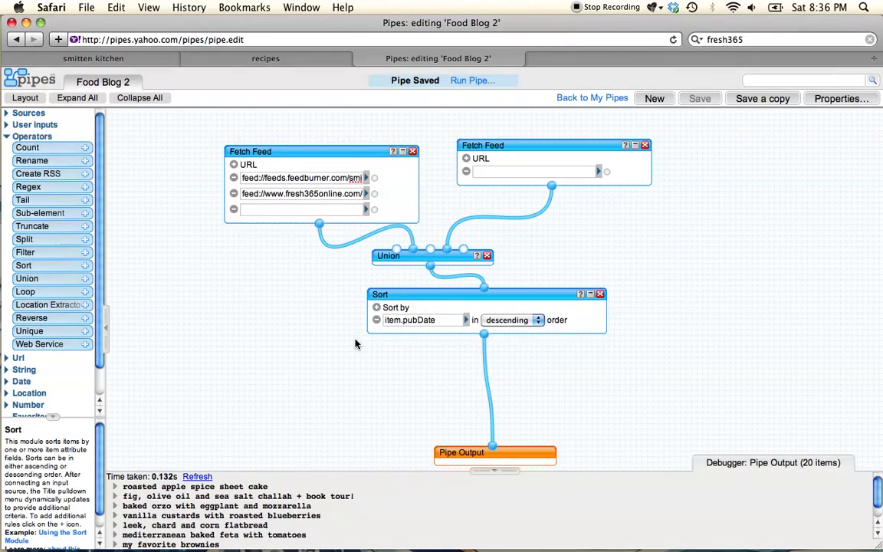
- Run the saved pipe, look through its listed items, and select its full Pipe Web Address
{"action": "left_click", "coordinate": [474, 82]}
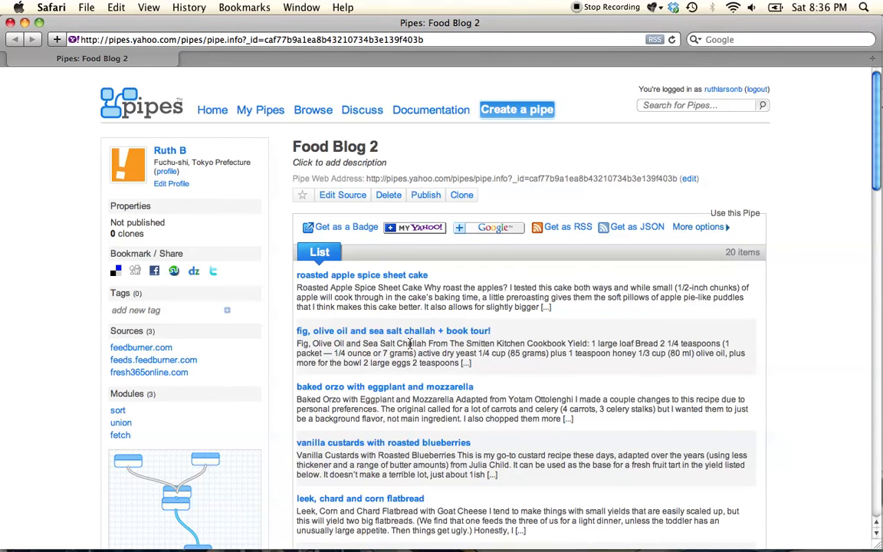
{"action": "scroll", "coordinate": [461, 368], "scroll_direction": "down", "scroll_amount": 1}
{"action": "scroll", "coordinate": [460, 368], "scroll_direction": "down", "scroll_amount": 5}
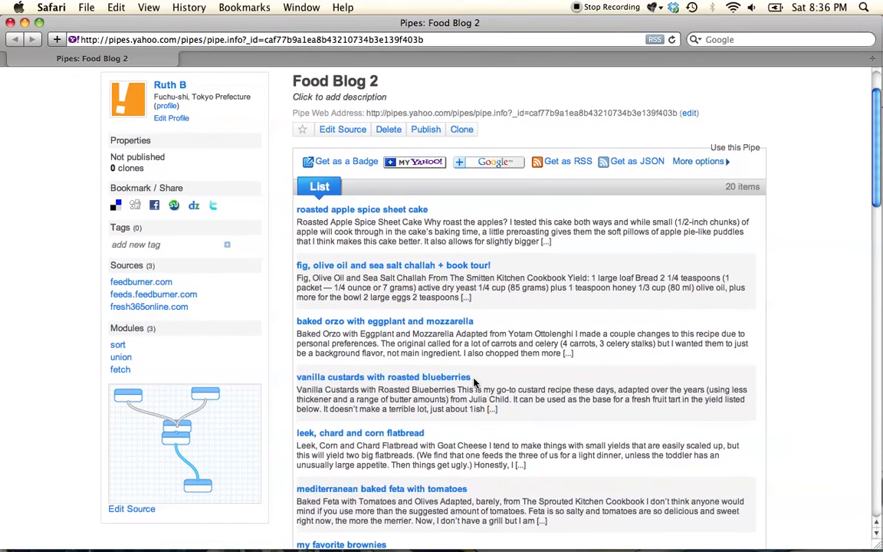
{"action": "scroll", "coordinate": [354, 233], "scroll_direction": "up", "scroll_amount": 6}
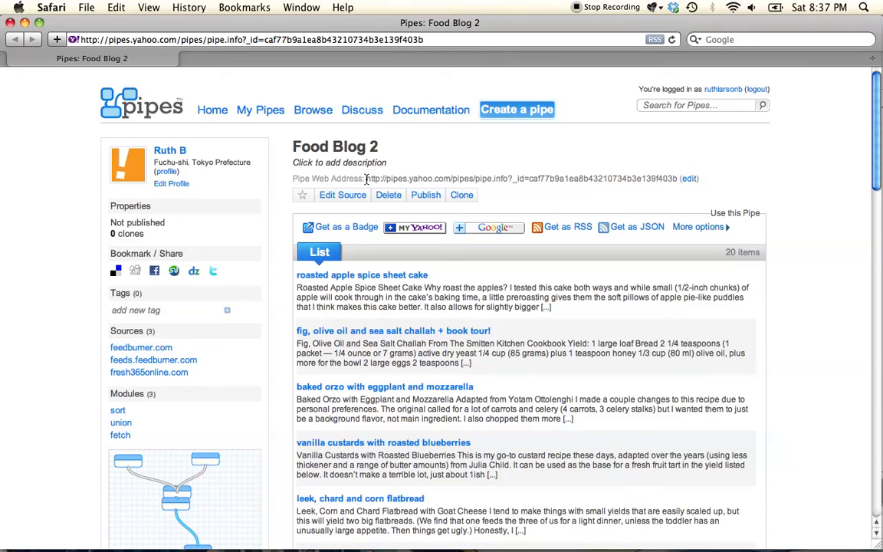
{"action": "left_click_drag", "start_coordinate": [367, 178], "coordinate": [678, 182]}
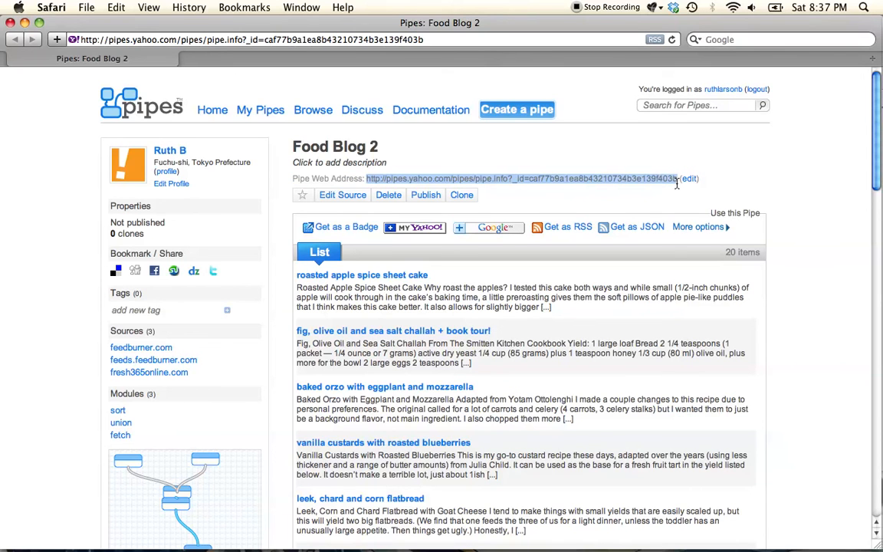